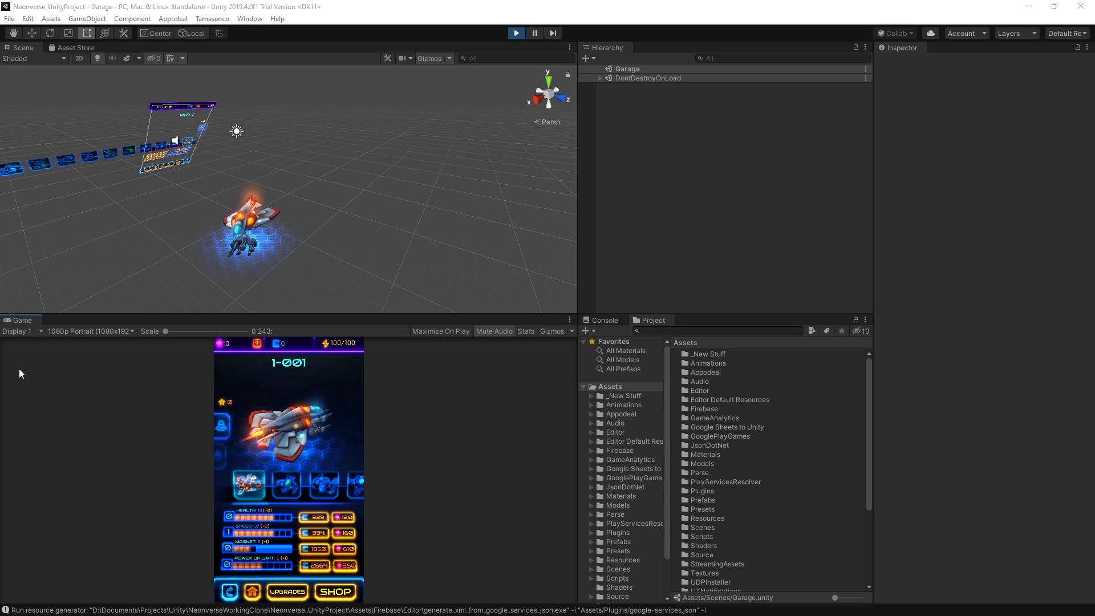
Step: Set the Game view resolution to 1440p Portrait
{"action": "left_click", "coordinate": [81, 332]}
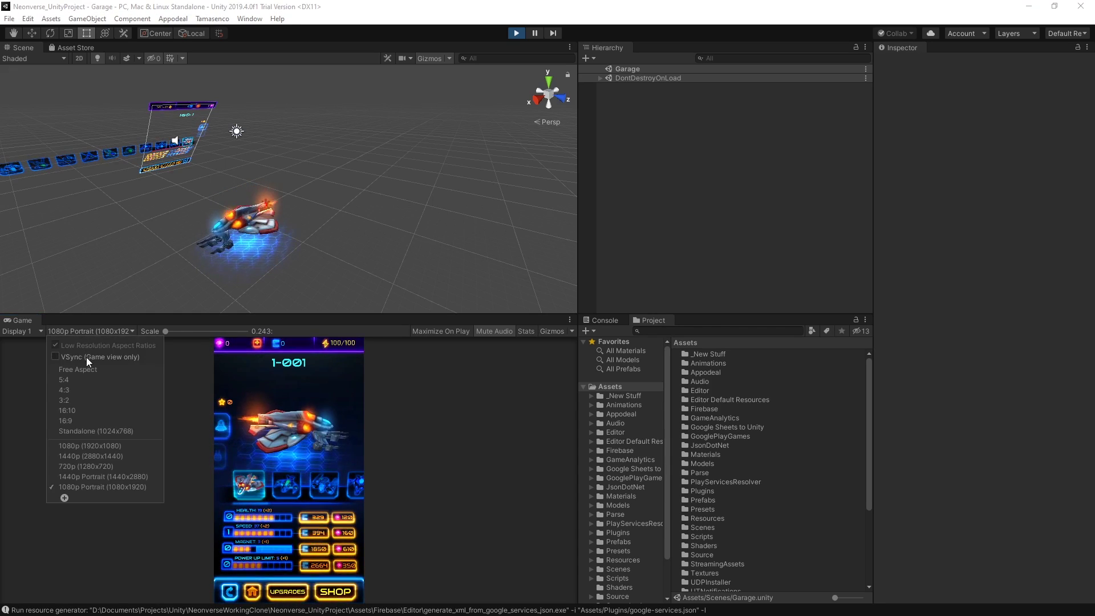
{"action": "left_click", "coordinate": [96, 477]}
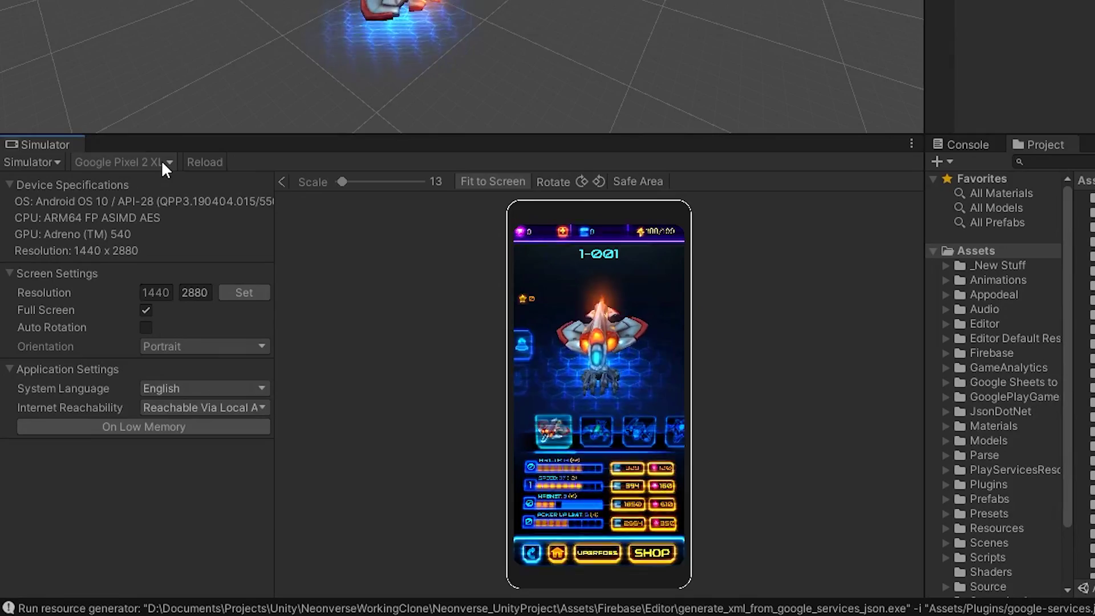
Step: Preview the game on a Google Pixel 3, then a Google Pixel XL, then an Apple iPhone X
{"action": "left_click", "coordinate": [159, 161]}
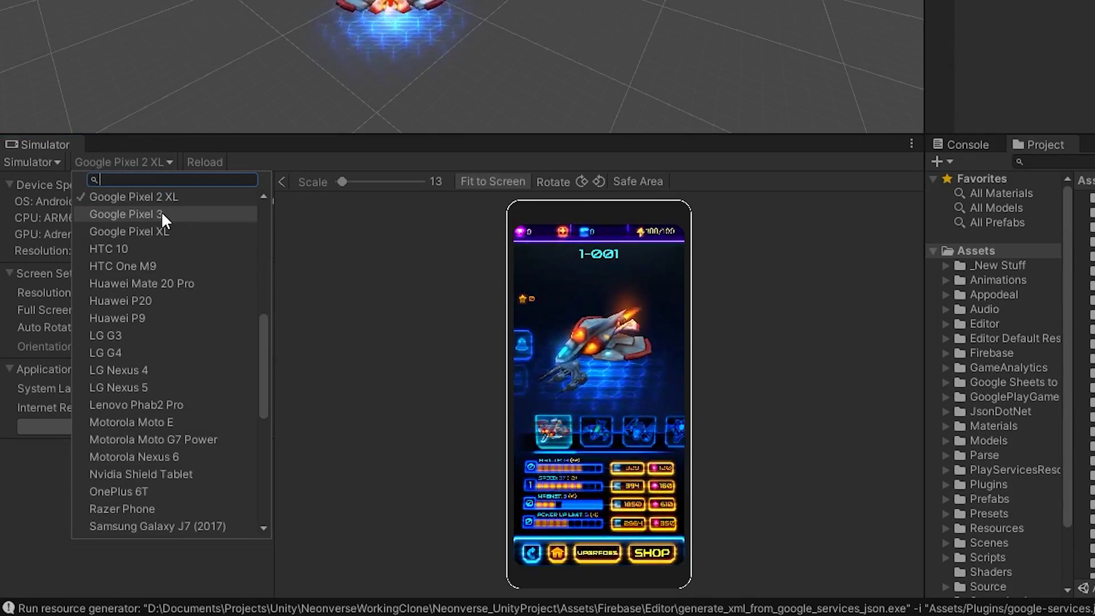
{"action": "left_click", "coordinate": [162, 211]}
{"action": "left_click", "coordinate": [146, 161]}
{"action": "left_click", "coordinate": [147, 212]}
{"action": "left_click", "coordinate": [142, 161]}
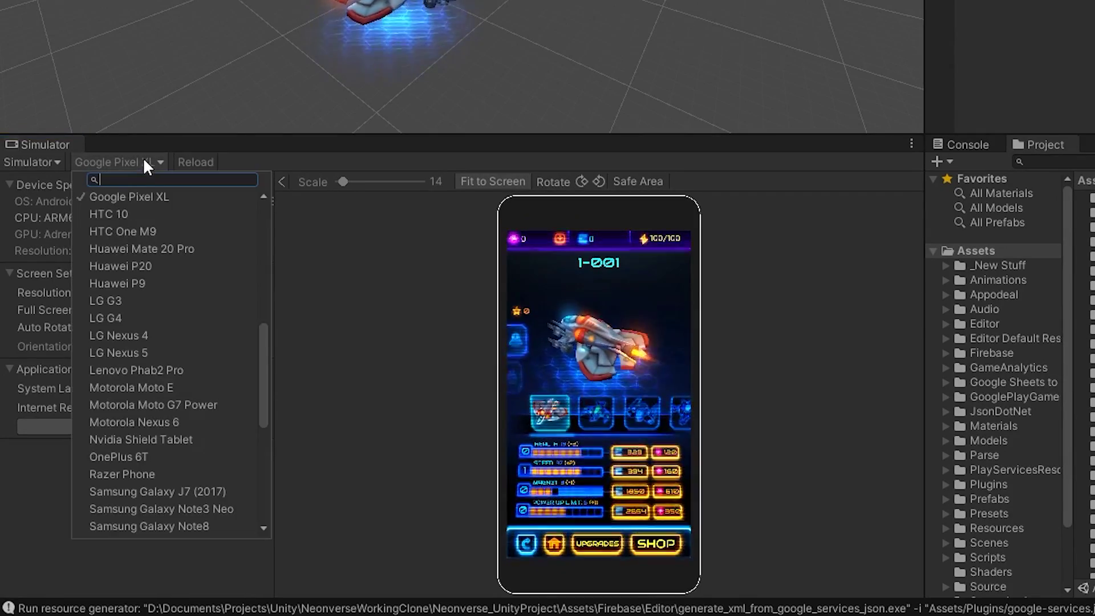
{"action": "scroll", "coordinate": [160, 359], "scroll_direction": "up", "scroll_amount": 5}
{"action": "left_click", "coordinate": [157, 321]}
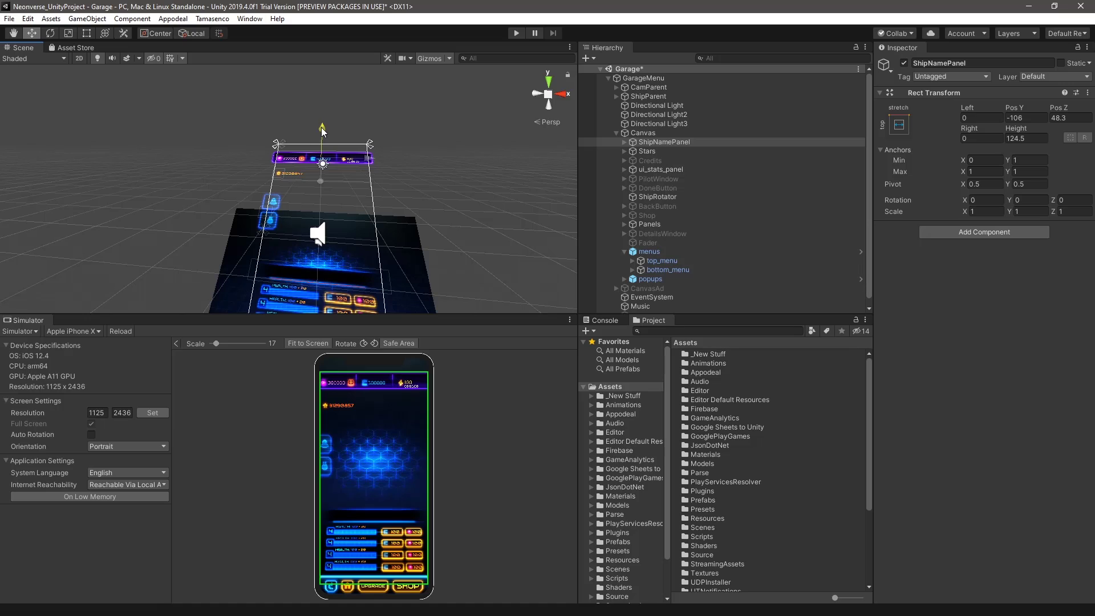
Step: Raise bottom_menu to Pos Y 121, then select ui_stats_panel
{"action": "left_click", "coordinate": [301, 199]}
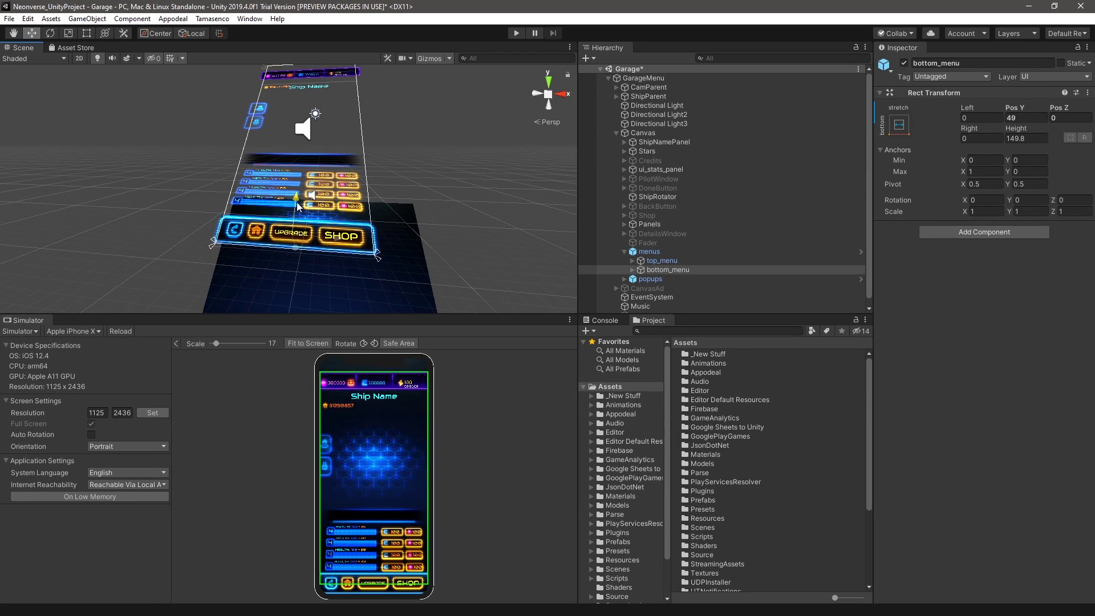
{"action": "left_click_drag", "start_coordinate": [301, 196], "coordinate": [300, 191]}
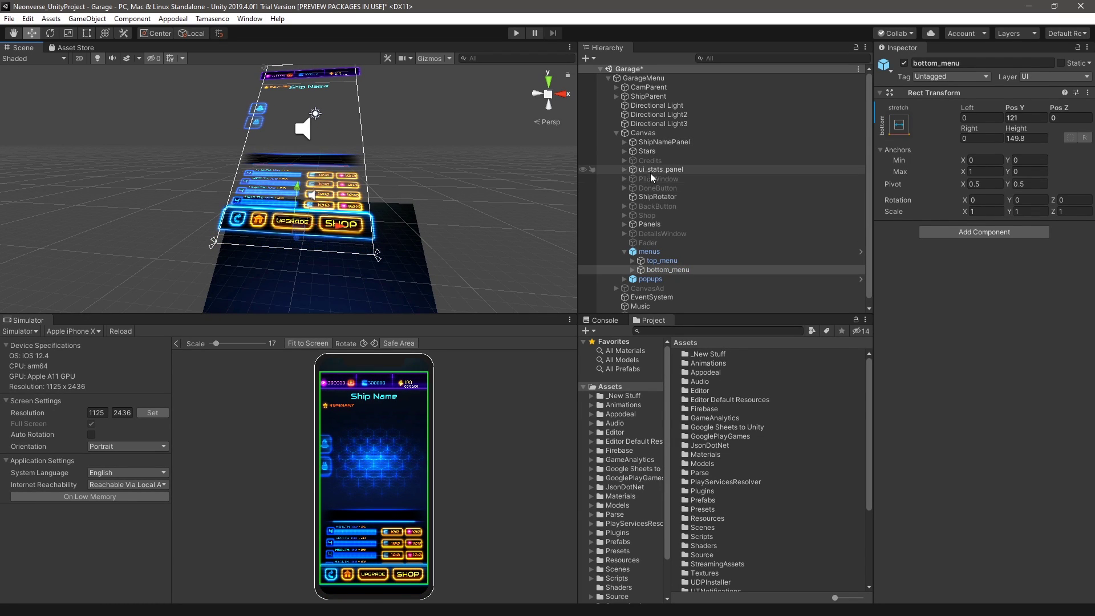
{"action": "left_click", "coordinate": [666, 169]}
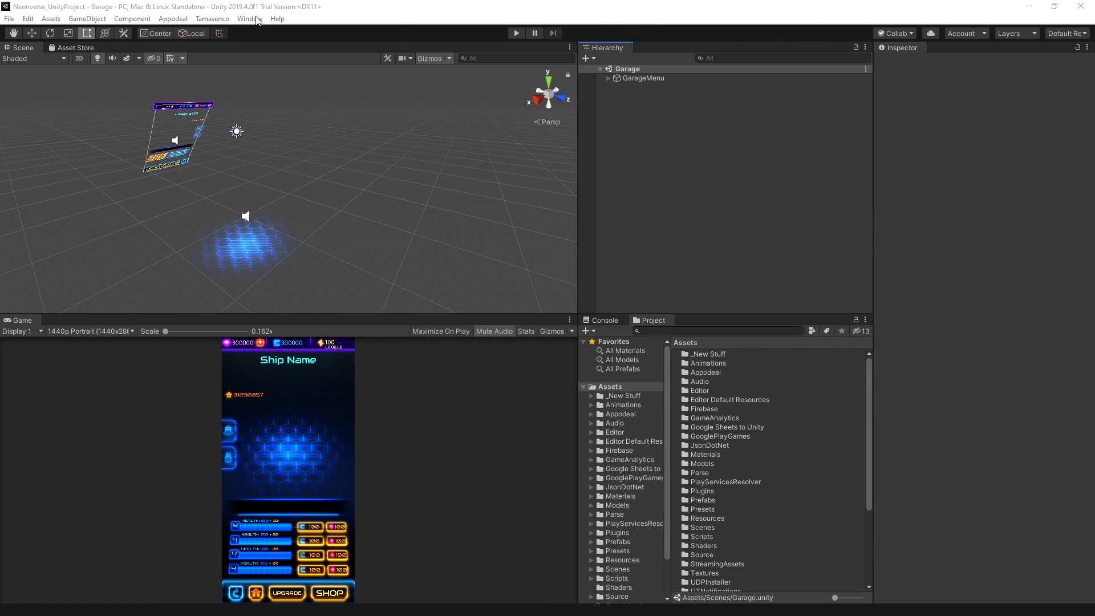
Step: Open the Package Manager with preview packages included in the list
{"action": "left_click", "coordinate": [257, 20]}
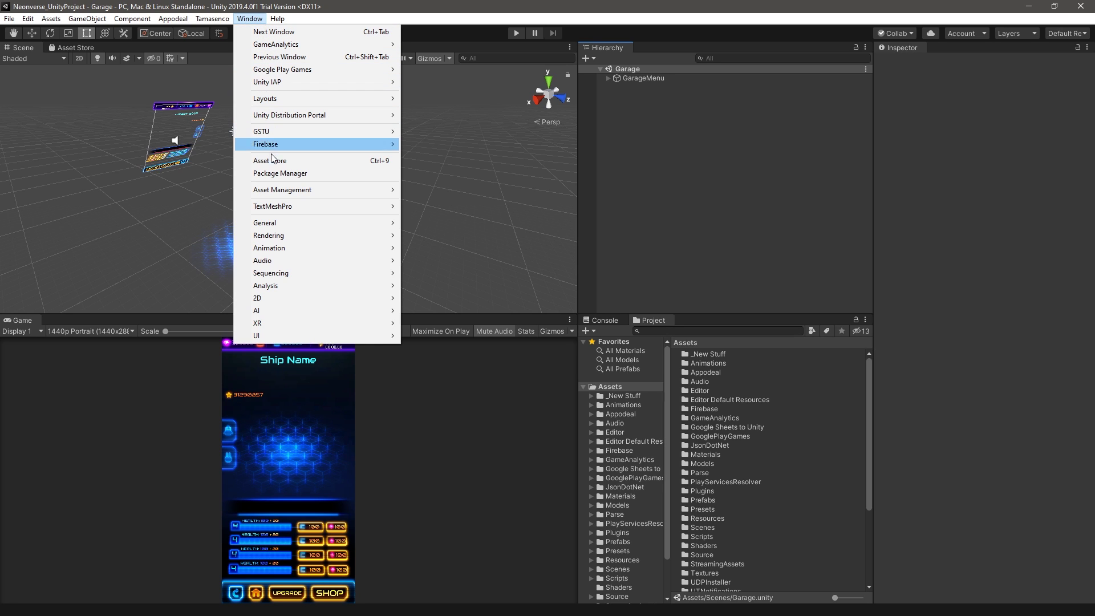
{"action": "left_click", "coordinate": [274, 174]}
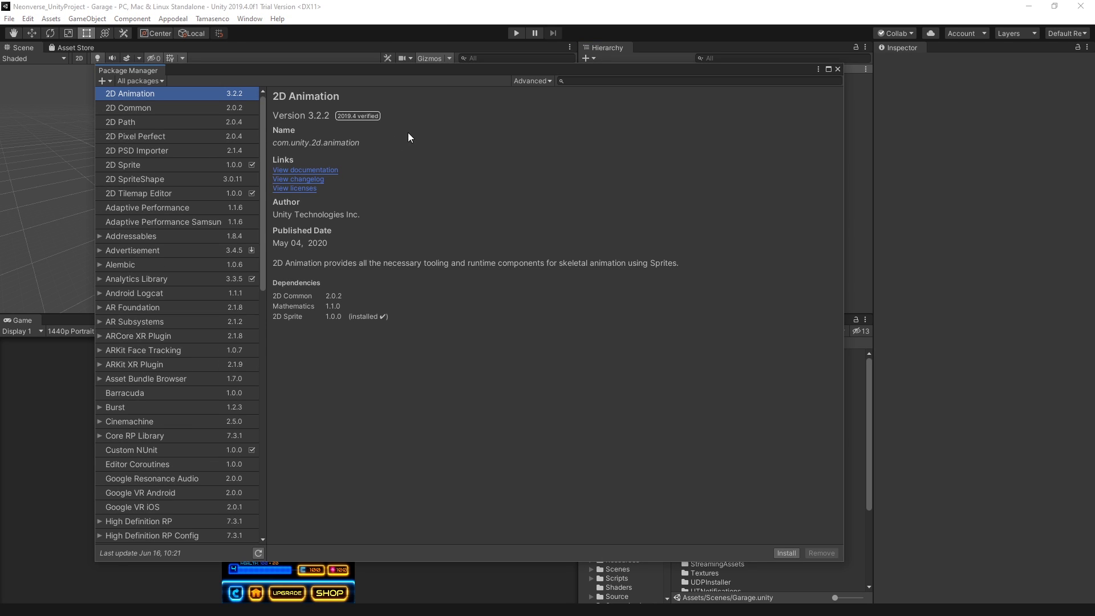
{"action": "left_click", "coordinate": [527, 81]}
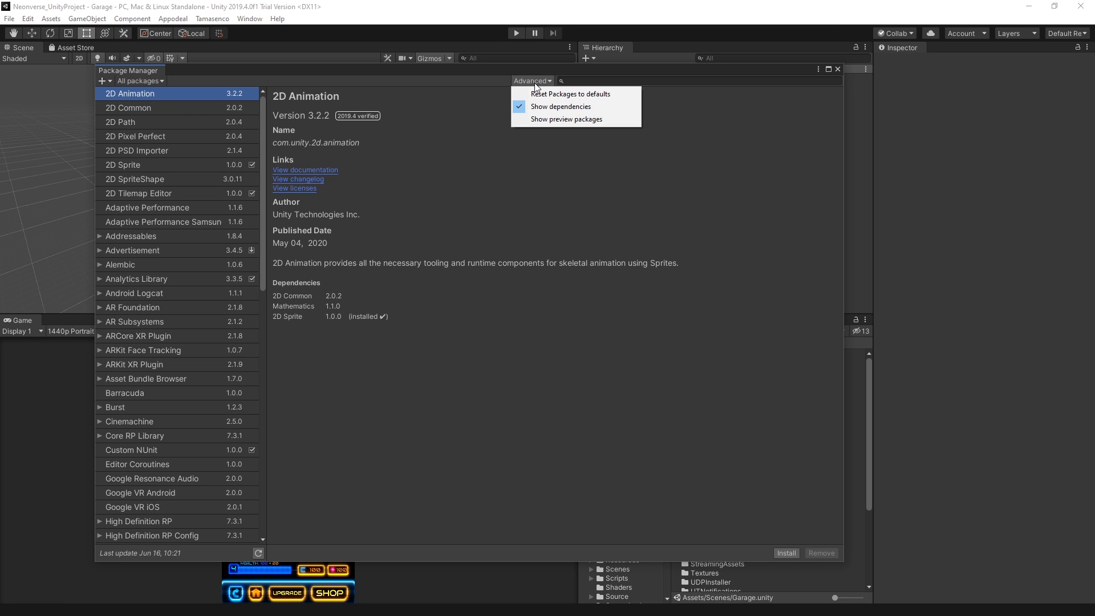
{"action": "left_click", "coordinate": [539, 119]}
{"action": "scroll", "coordinate": [182, 462], "scroll_direction": "down", "scroll_amount": 2}
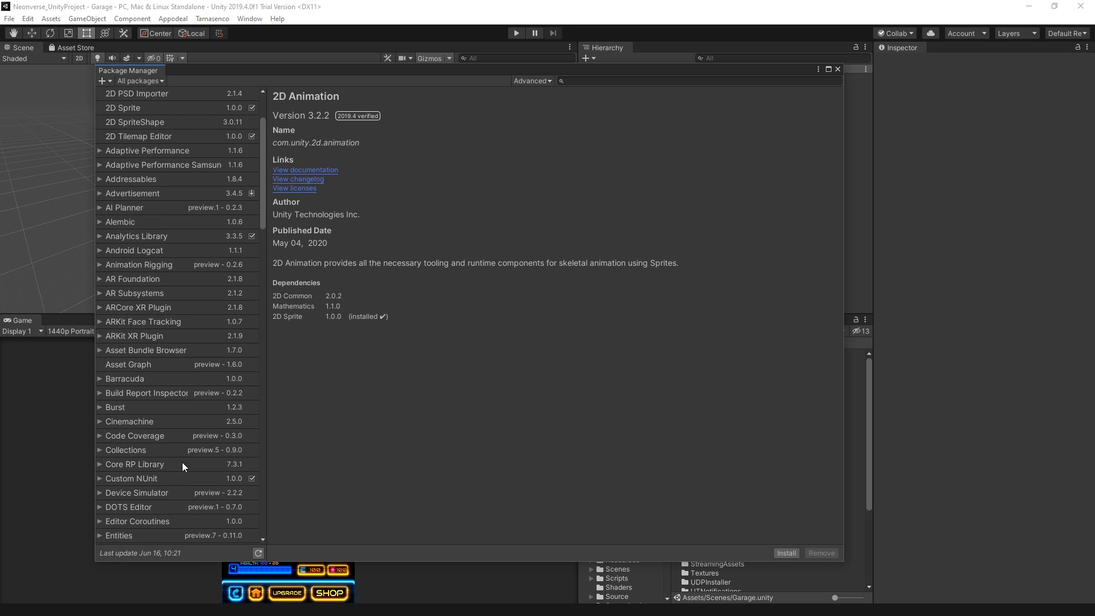
Step: Install the Device Simulator 2.2.2 package and start Play mode with Ctrl+P
{"action": "left_click", "coordinate": [183, 493]}
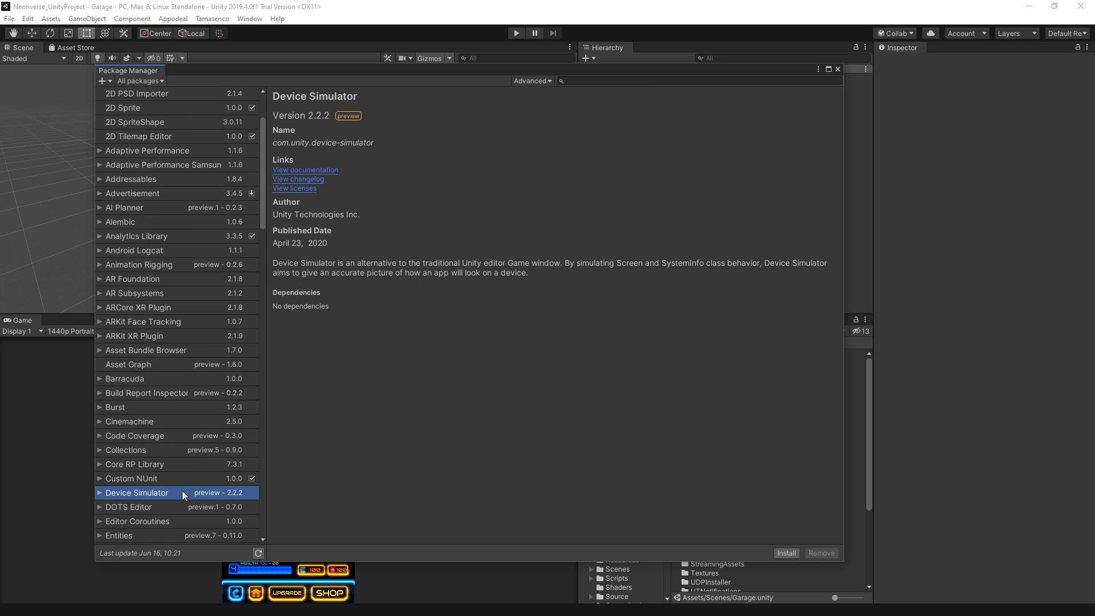
{"action": "left_click", "coordinate": [786, 553]}
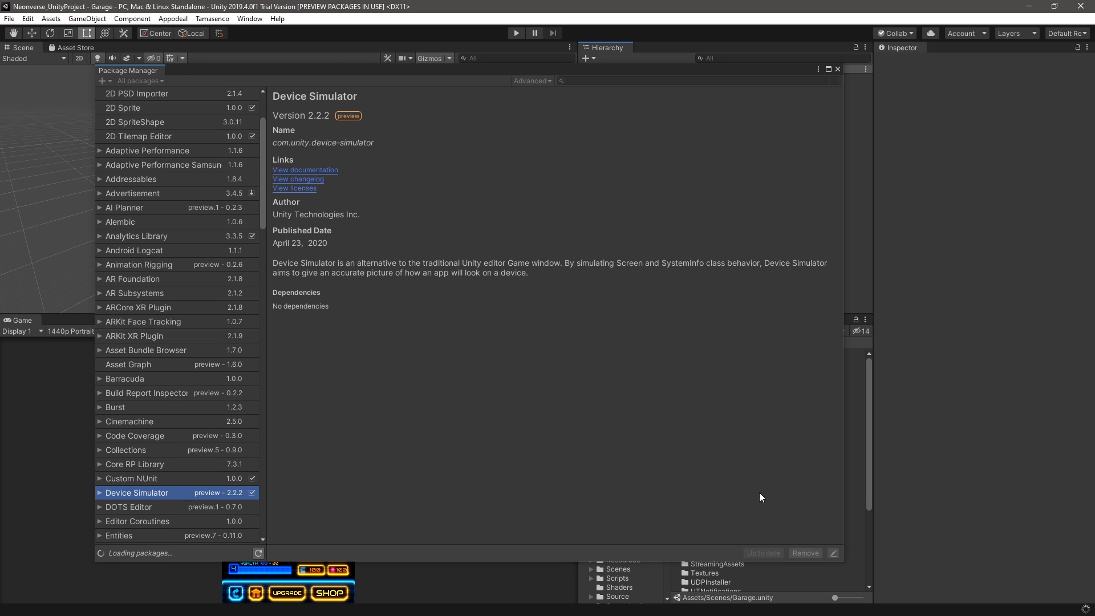
{"action": "key", "text": "ctrl+p"}
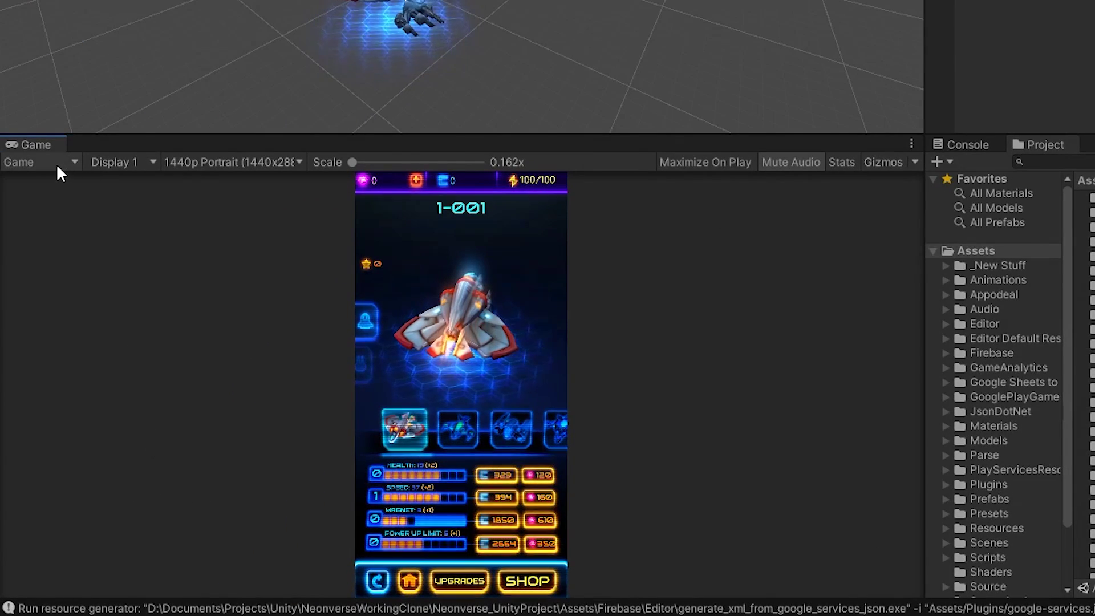
Step: Switch to the Simulator view and try Google Pixel 3, Google Pixel XL, then LG G4
{"action": "left_click", "coordinate": [35, 331]}
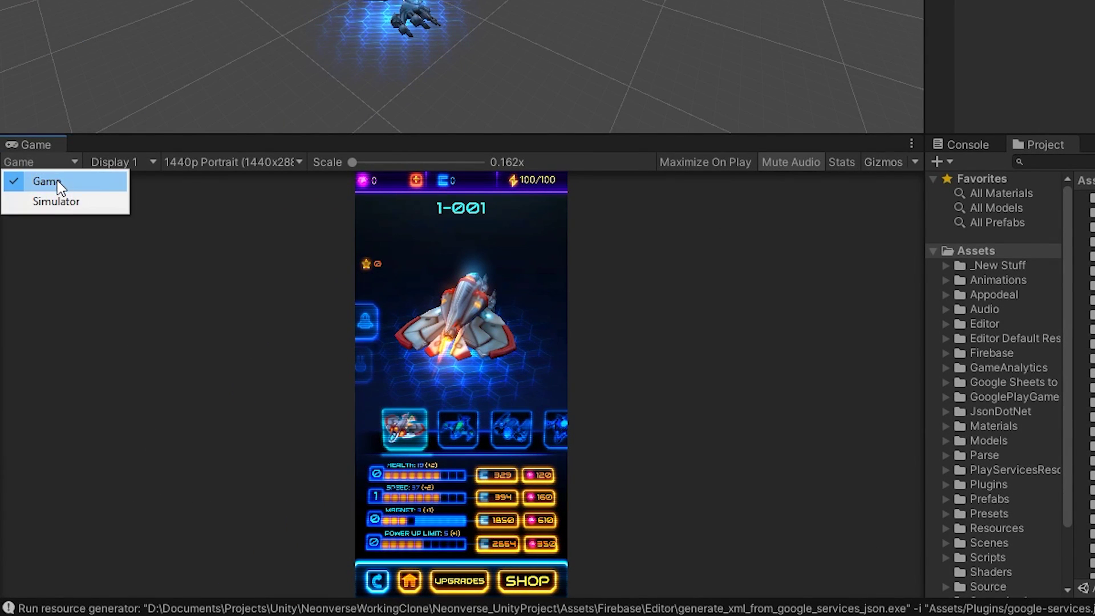
{"action": "left_click", "coordinate": [60, 206]}
{"action": "left_click", "coordinate": [161, 162]}
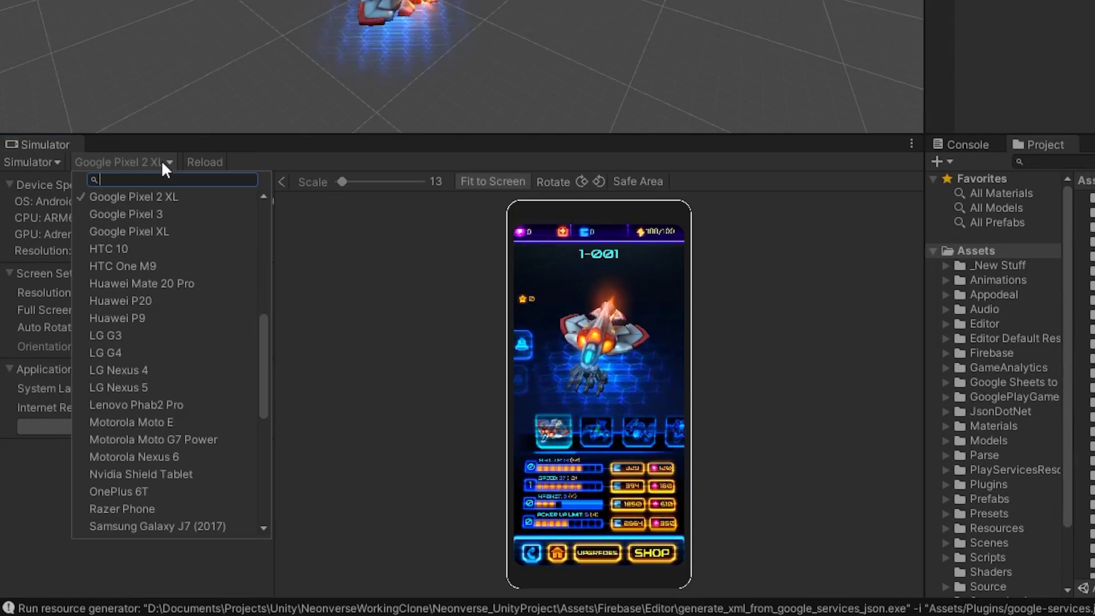
{"action": "left_click", "coordinate": [162, 214]}
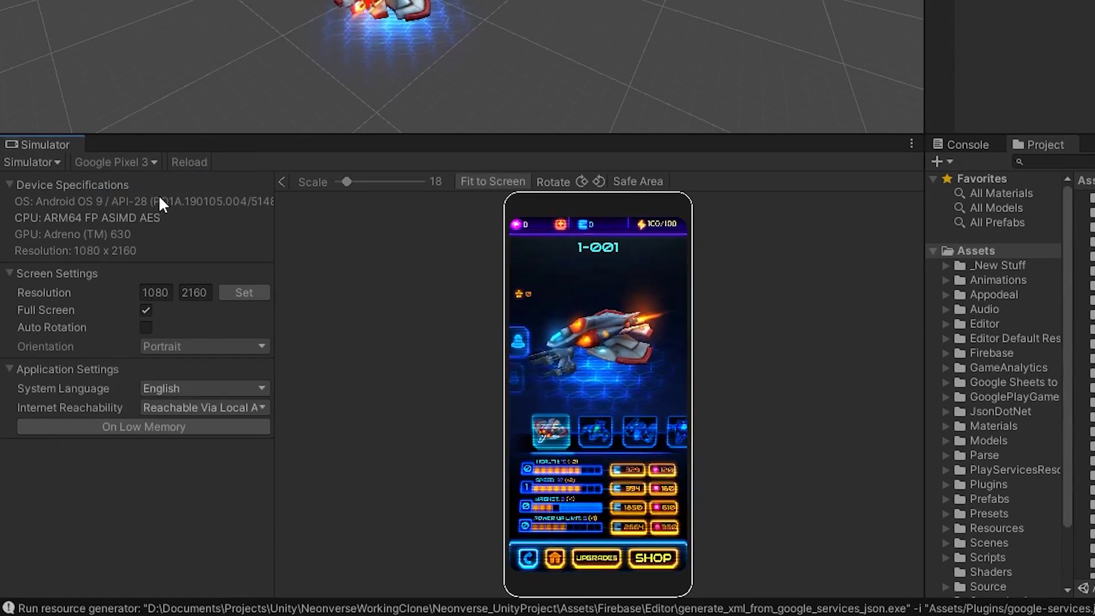
{"action": "left_click", "coordinate": [138, 162]}
{"action": "left_click", "coordinate": [151, 214]}
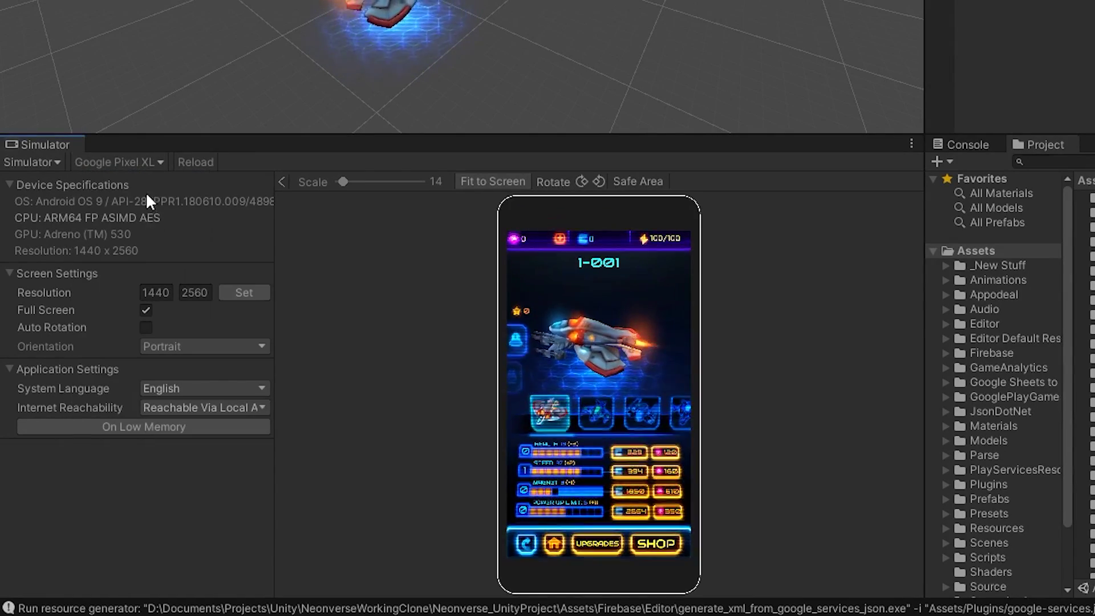
{"action": "left_click", "coordinate": [142, 159]}
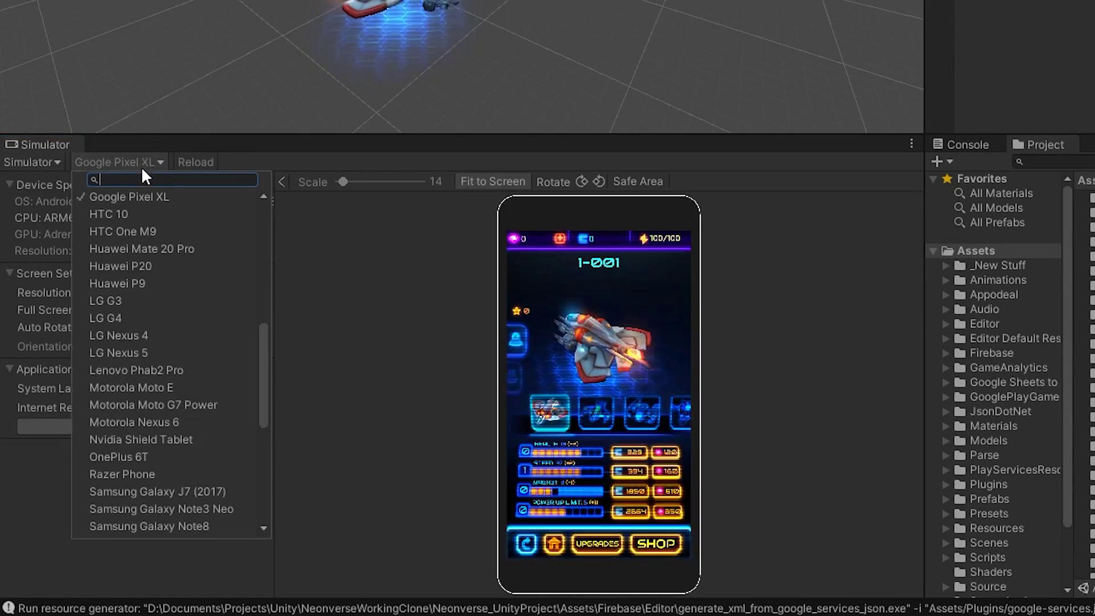
{"action": "left_click", "coordinate": [157, 321]}
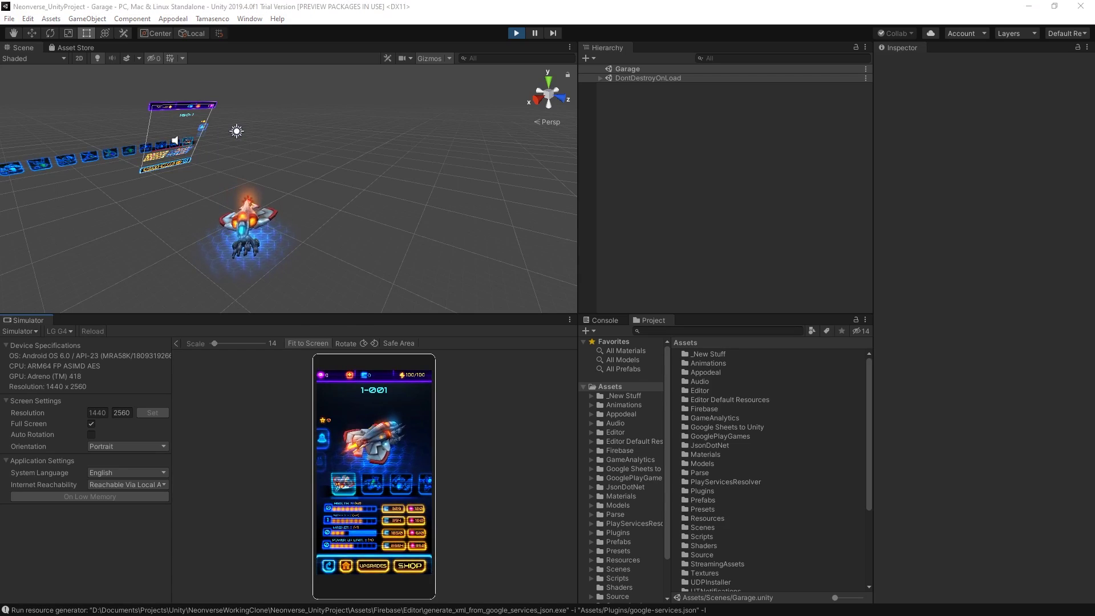
Step: Stop Play mode, turn on the Simulator's Safe Area outline, then go back to the Game view
{"action": "key", "text": "ctrl+p"}
{"action": "left_click", "coordinate": [19, 332]}
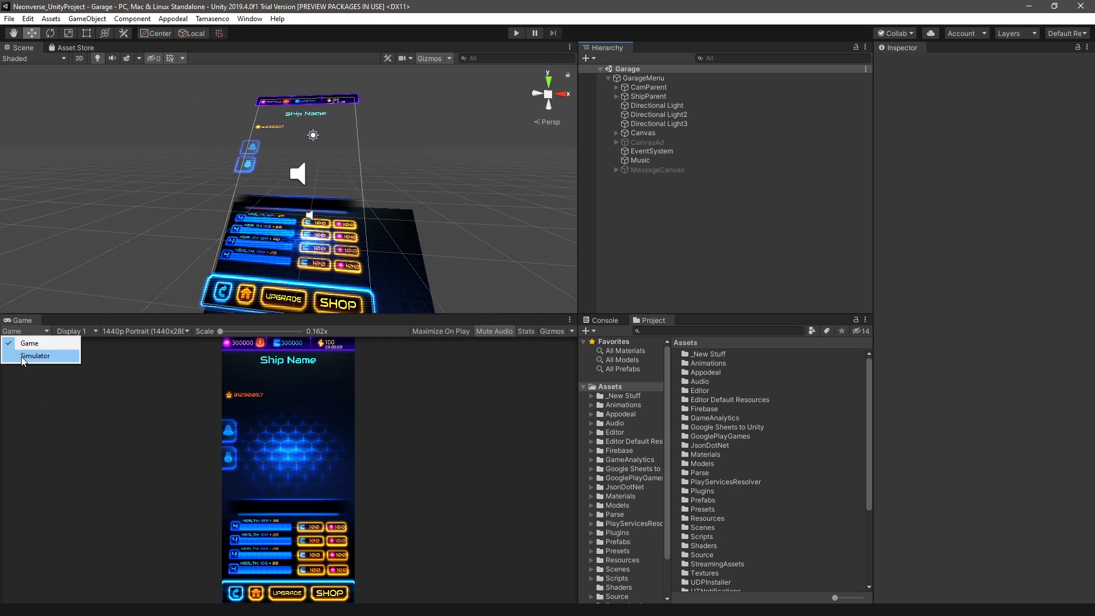
{"action": "left_click", "coordinate": [21, 357]}
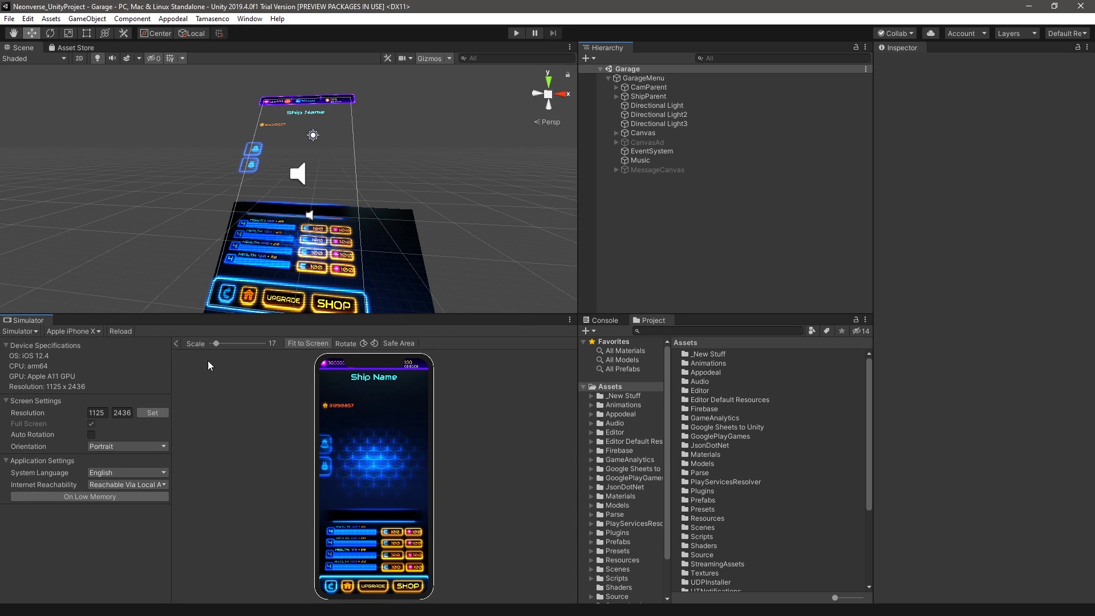
{"action": "left_click", "coordinate": [398, 343]}
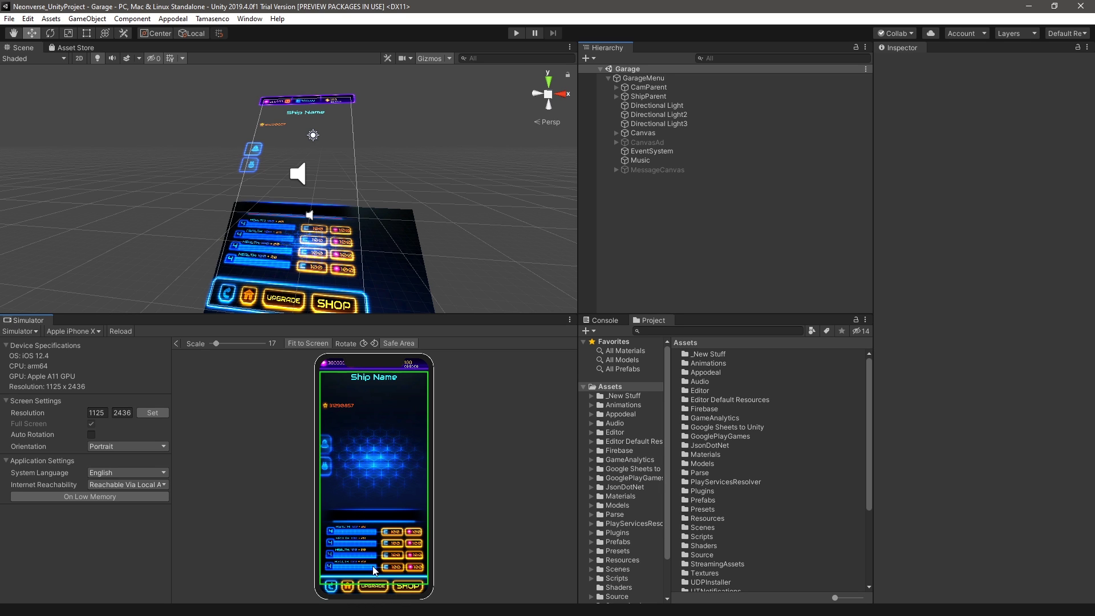
{"action": "left_click", "coordinate": [516, 33]}
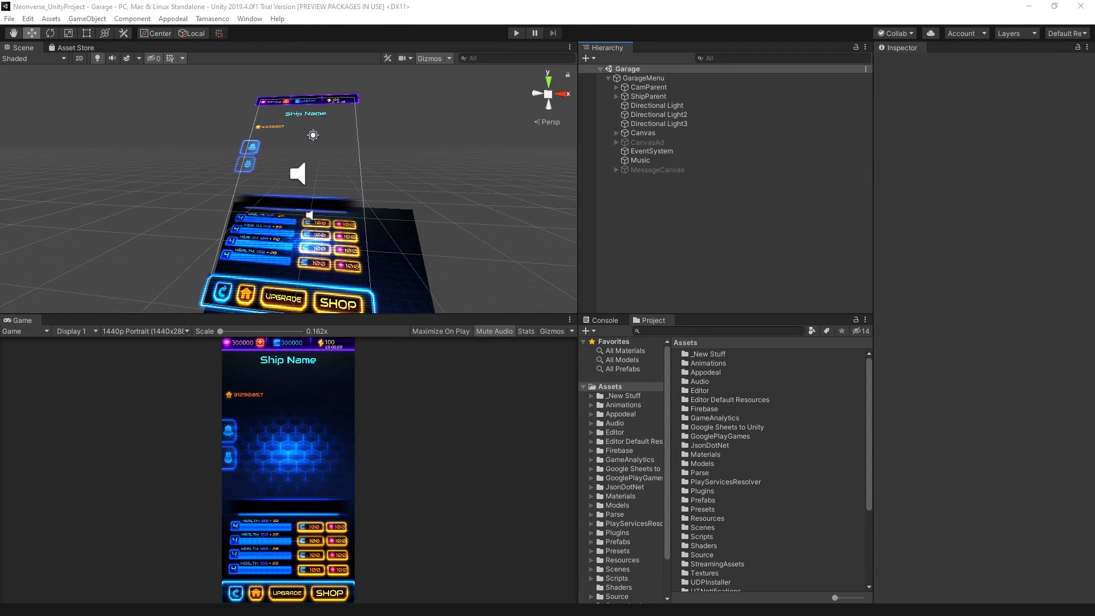
{"action": "left_click", "coordinate": [776, 15]}
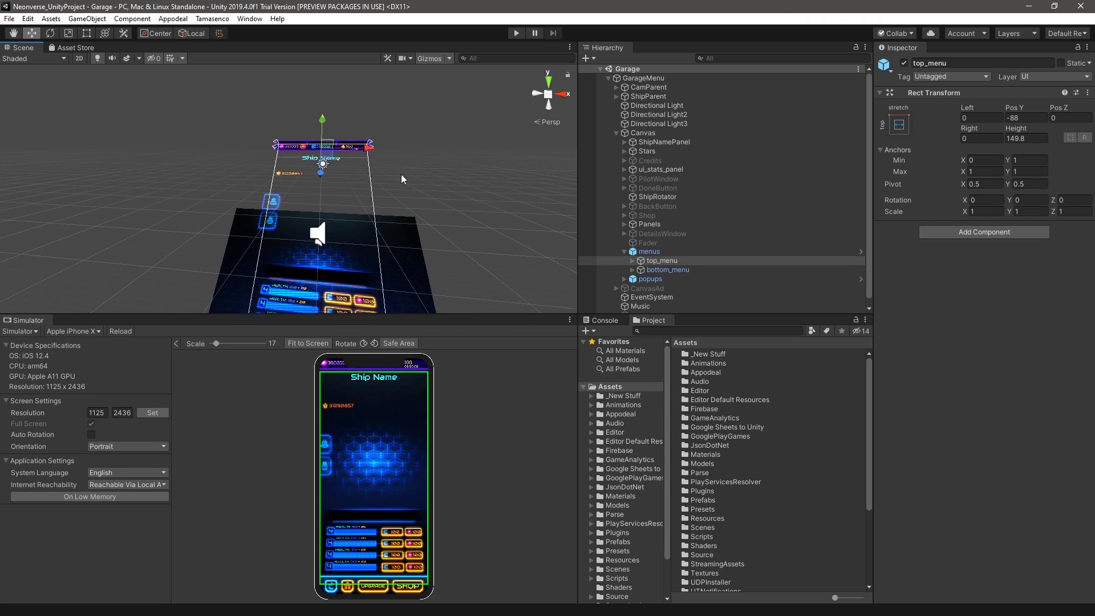
Step: Lower top_menu and ShipNamePanel, and raise bottom_menu and ui_stats_panel into the safe area
{"action": "left_click_drag", "start_coordinate": [323, 116], "coordinate": [328, 128]}
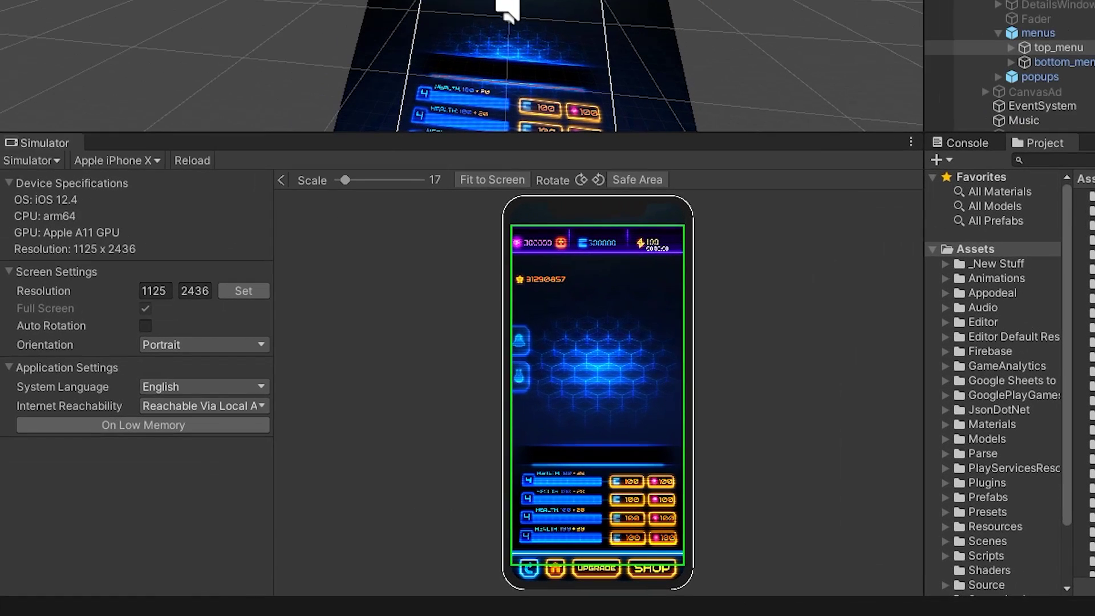
{"action": "left_click", "coordinate": [505, 5]}
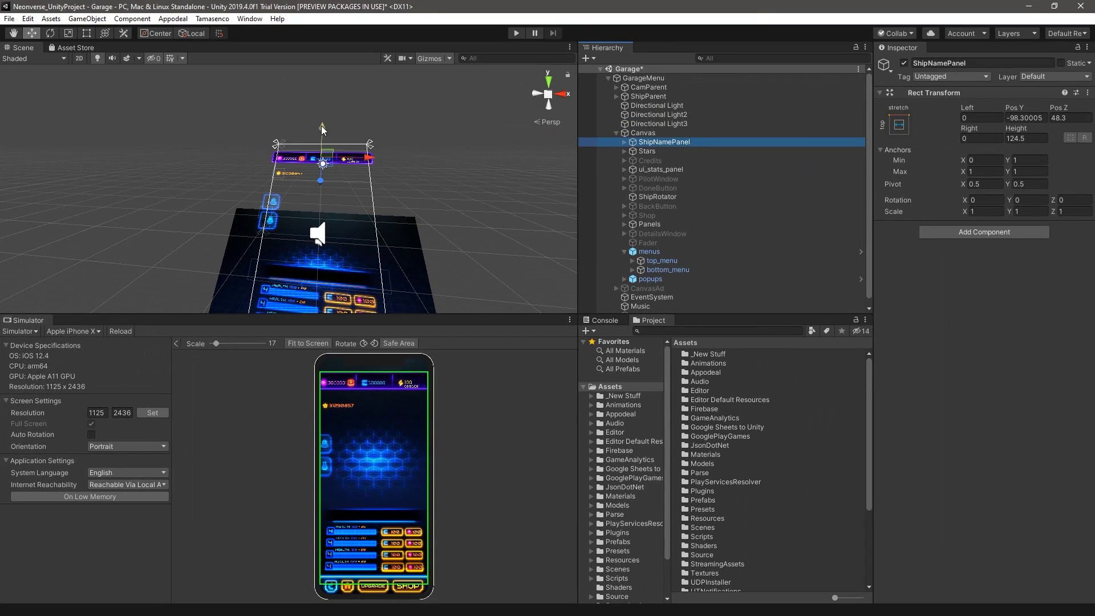
{"action": "left_click_drag", "start_coordinate": [322, 133], "coordinate": [324, 141]}
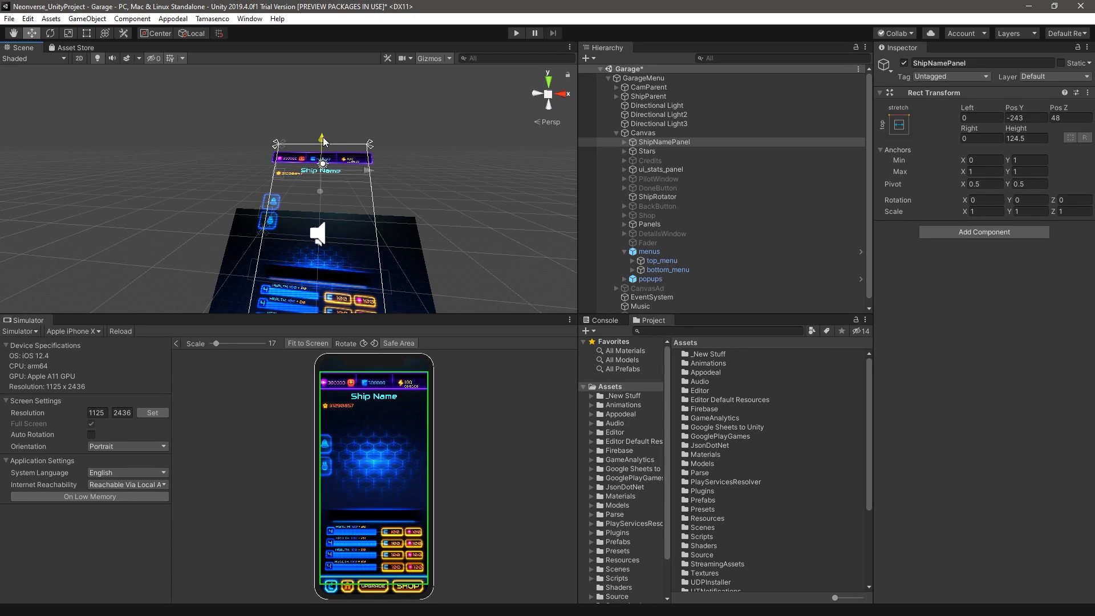
{"action": "left_click", "coordinate": [662, 270]}
{"action": "key", "text": "f"}
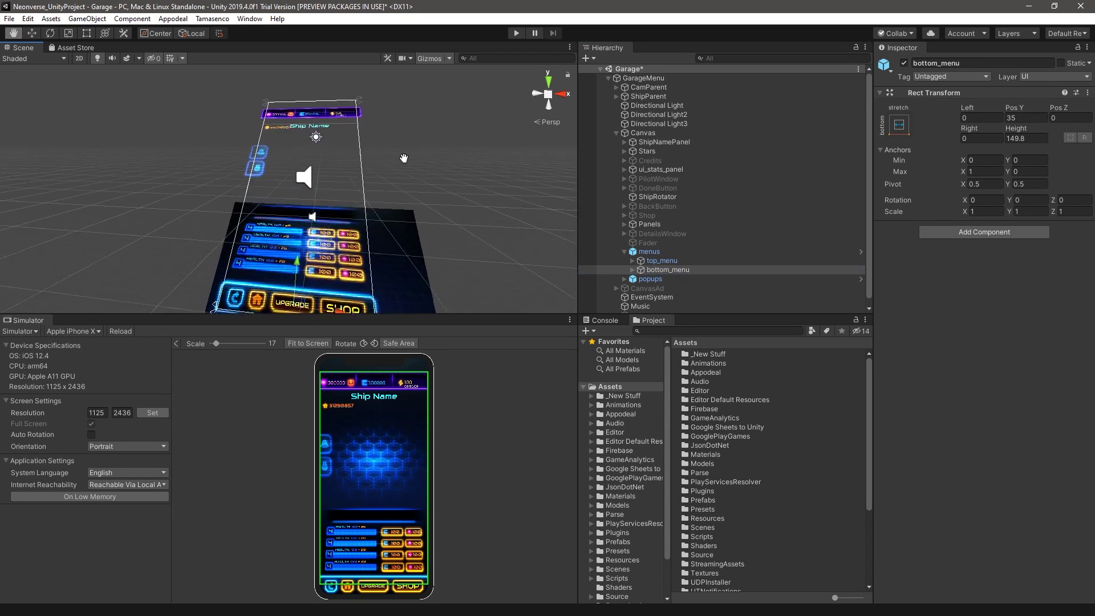
{"action": "left_click_drag", "start_coordinate": [298, 208], "coordinate": [300, 192]}
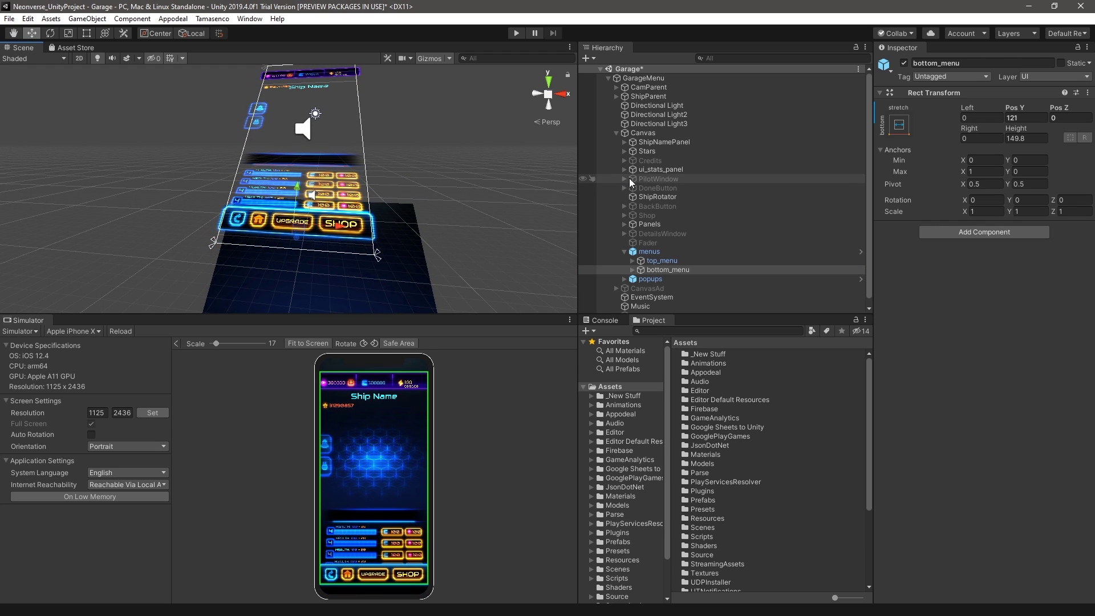
{"action": "left_click", "coordinate": [666, 169]}
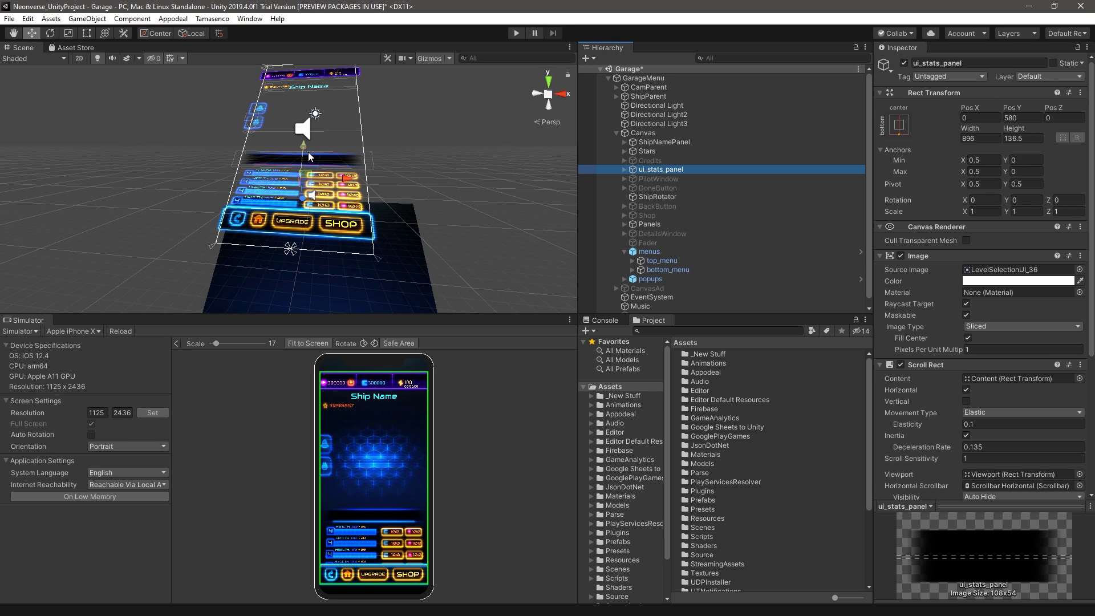
{"action": "left_click_drag", "start_coordinate": [310, 157], "coordinate": [305, 139]}
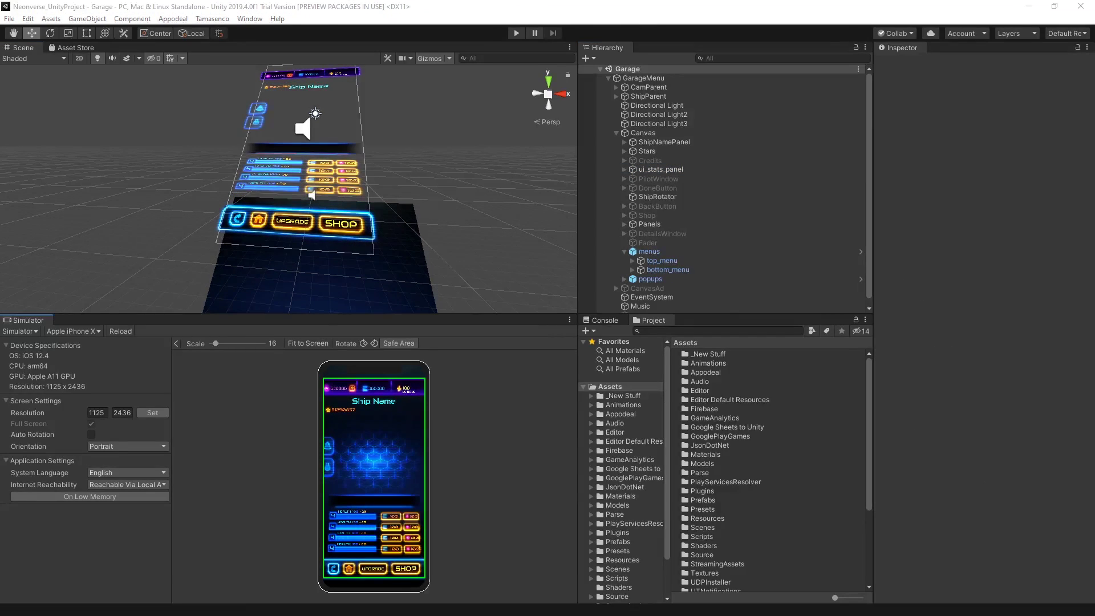
{"action": "left_click", "coordinate": [77, 330]}
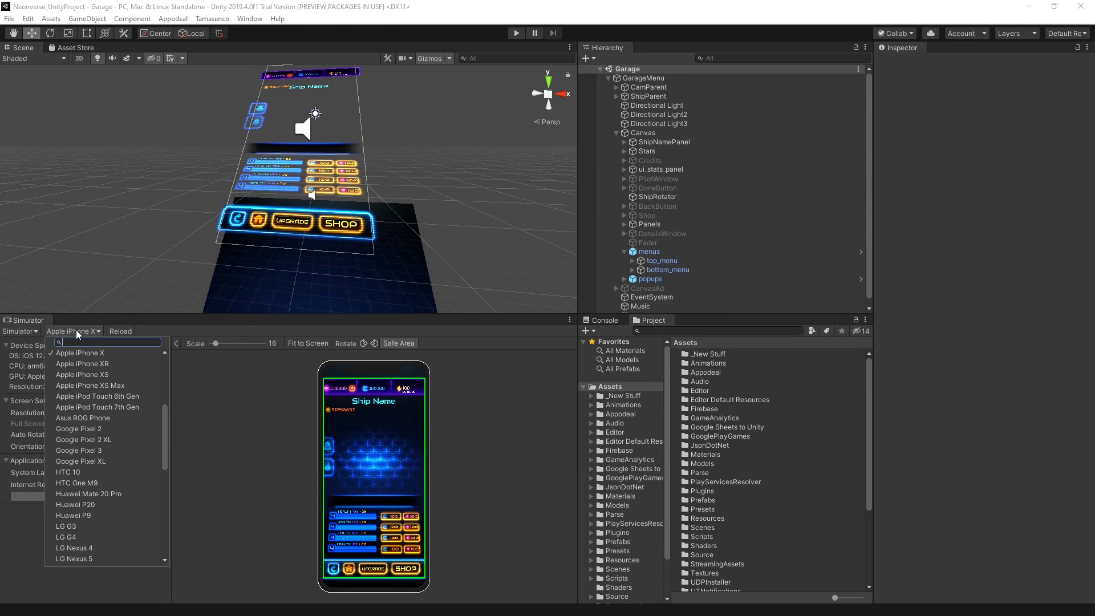
{"action": "left_click_drag", "start_coordinate": [166, 416], "coordinate": [146, 493]}
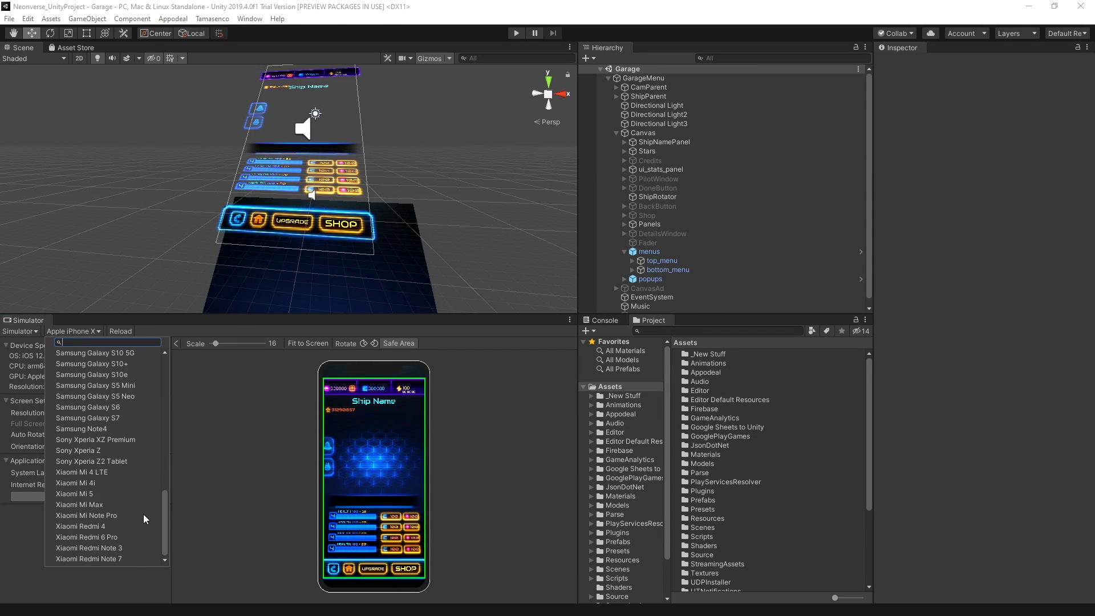
{"action": "left_click", "coordinate": [212, 454]}
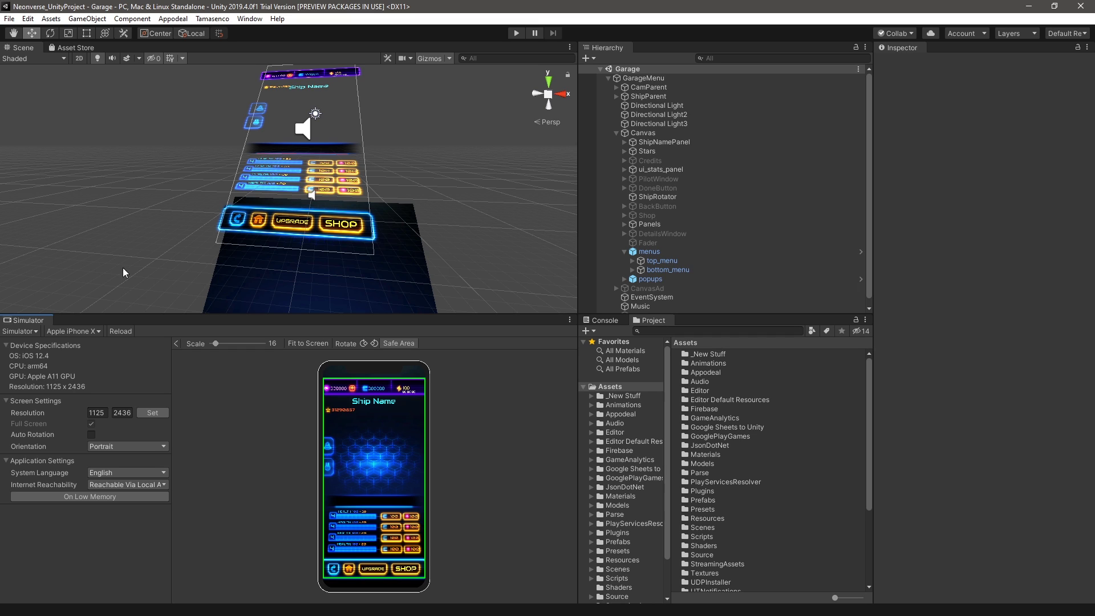
Step: In Device Simulator preferences, create a Devices folder and select it as the device directory
{"action": "left_click", "coordinate": [28, 19]}
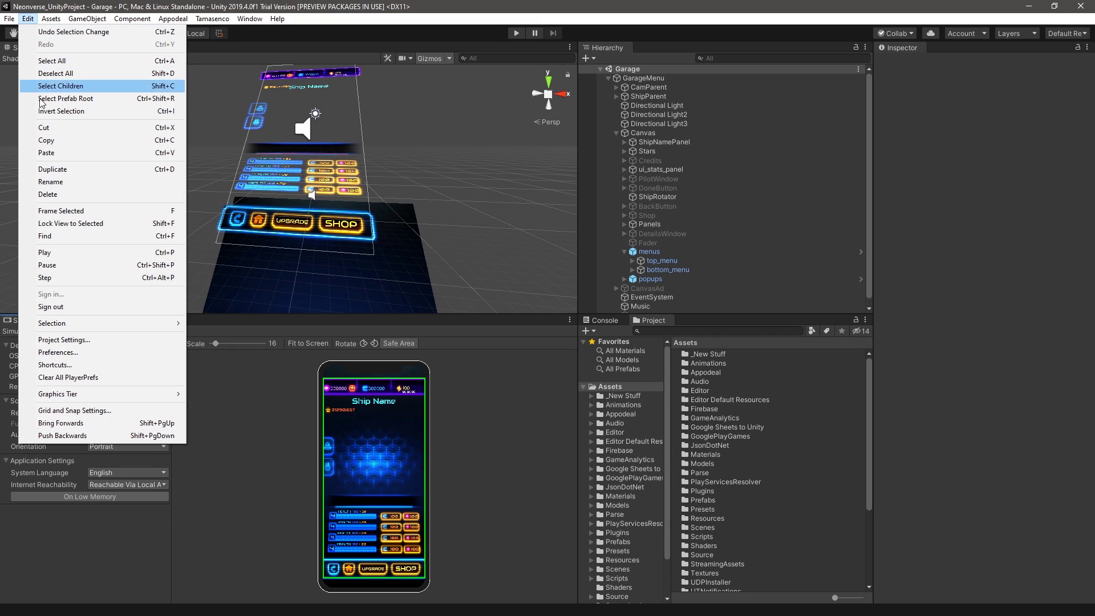
{"action": "left_click", "coordinate": [43, 352]}
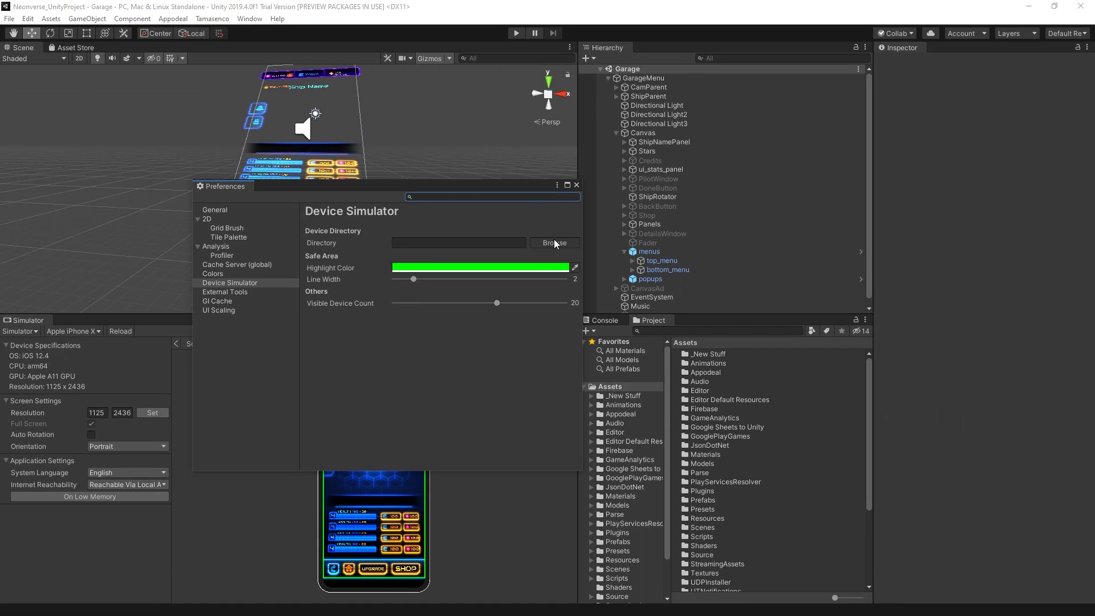
{"action": "right_click", "coordinate": [194, 159]}
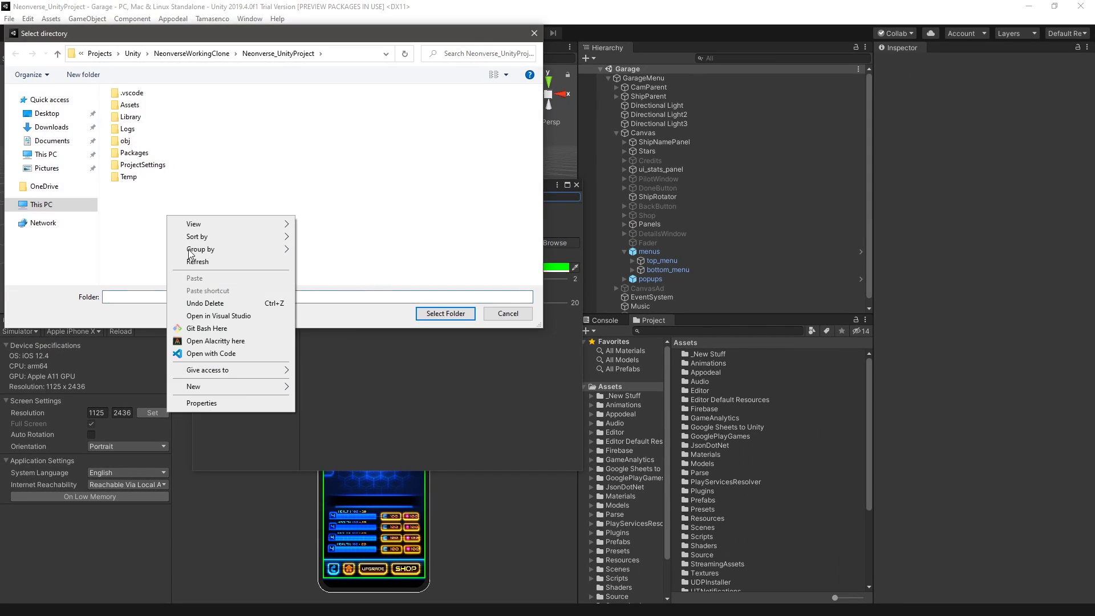
{"action": "mouse_move", "coordinate": [284, 430]}
{"action": "left_click", "coordinate": [417, 429]}
{"action": "type", "text": "Devices"}
{"action": "key", "text": "Return"}
{"action": "left_click", "coordinate": [445, 314]}
Step: Show the Assets folder in File Explorer and open its Devices folder
{"action": "right_click", "coordinate": [604, 384]}
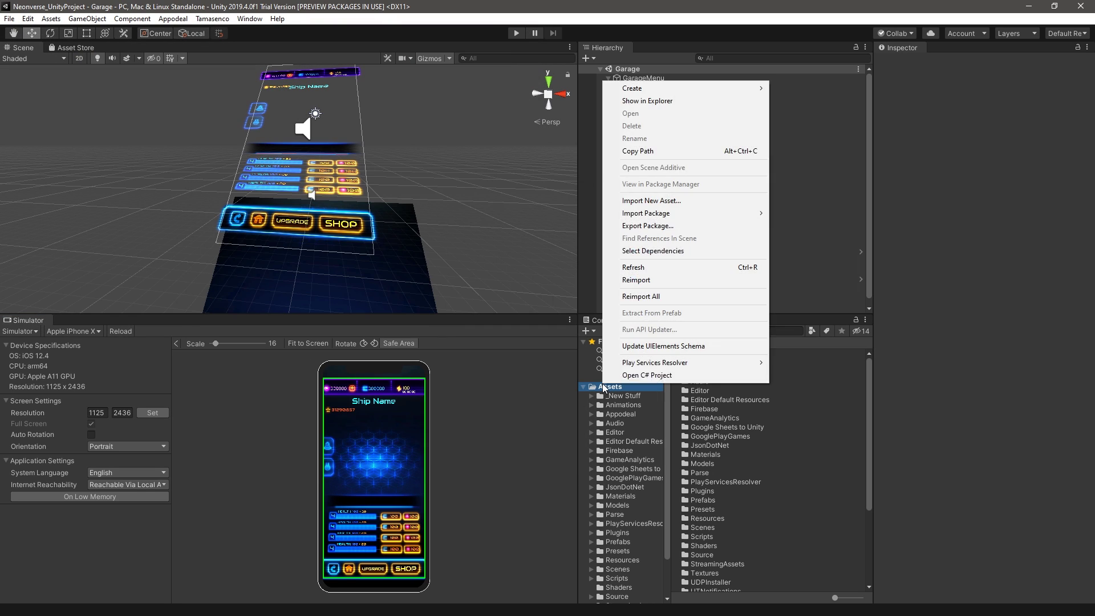
{"action": "left_click", "coordinate": [645, 102]}
{"action": "double_click", "coordinate": [334, 208]}
{"action": "right_click", "coordinate": [392, 243]}
Step: Create a new text file in Devices named example.device.json, accepting the extension change
{"action": "mouse_move", "coordinate": [478, 434]}
{"action": "left_click", "coordinate": [564, 484]}
{"action": "type", "text": "example.device.json"}
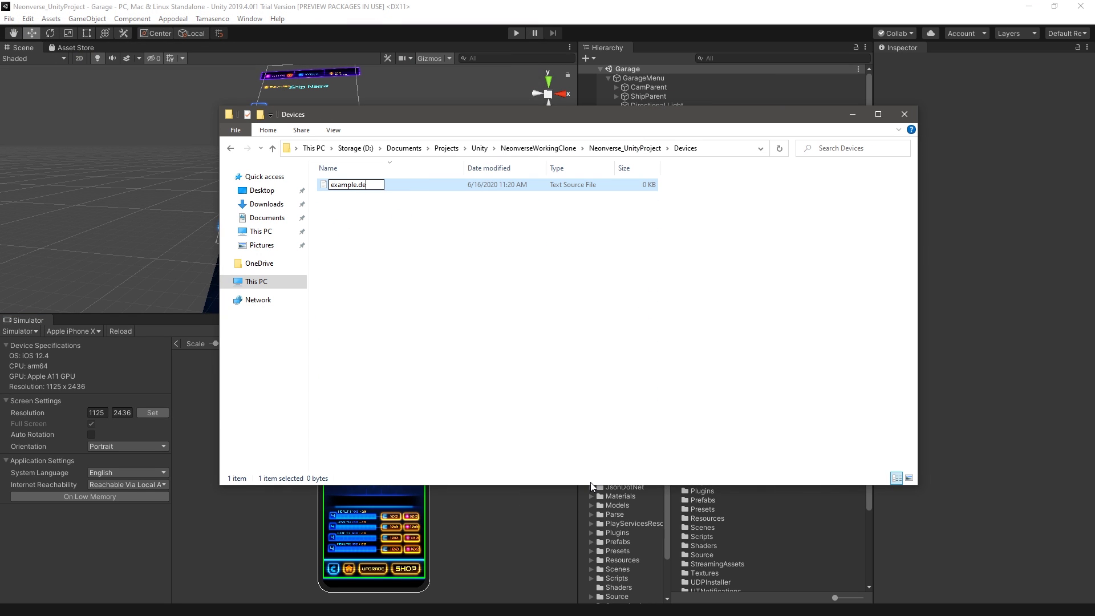
{"action": "key", "text": "Return"}
{"action": "left_click", "coordinate": [593, 323]}
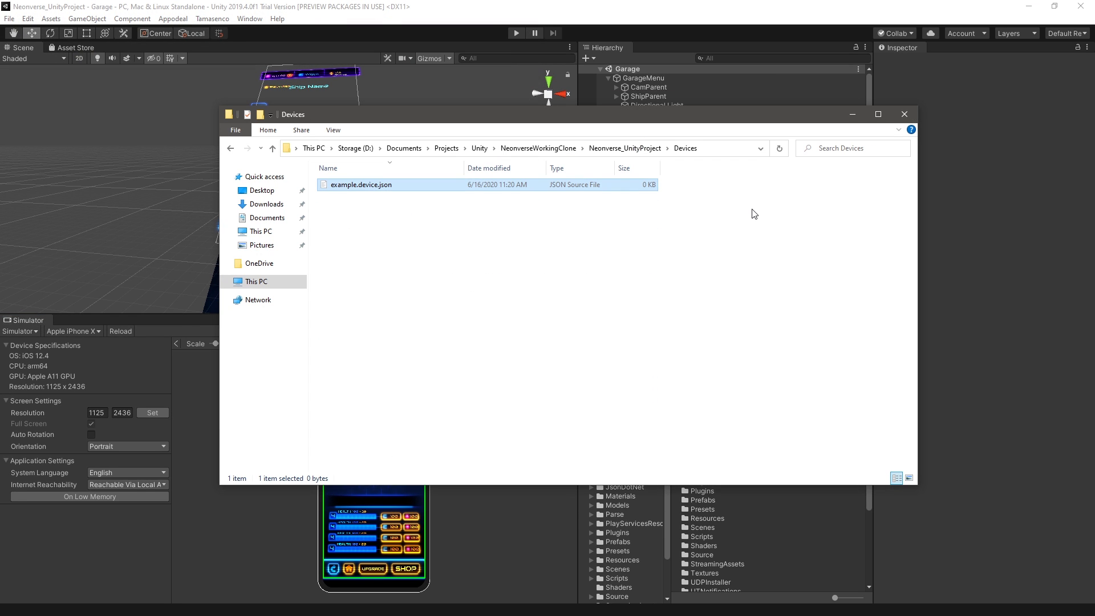